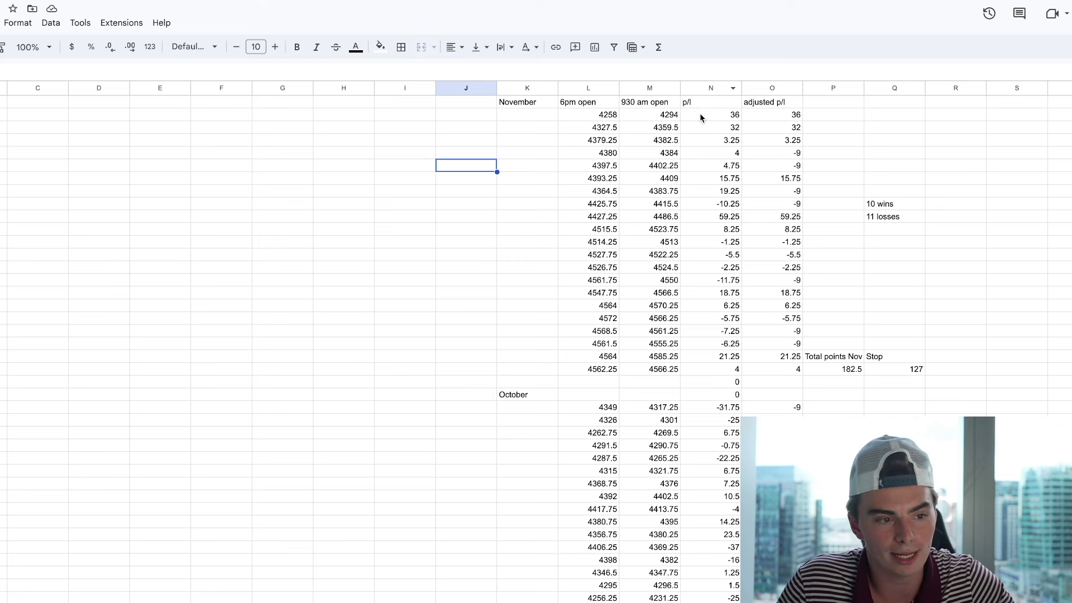
Examine November's total points without a stop and its total with the stop beside the trade list
click(832, 356)
click(904, 360)
click(847, 361)
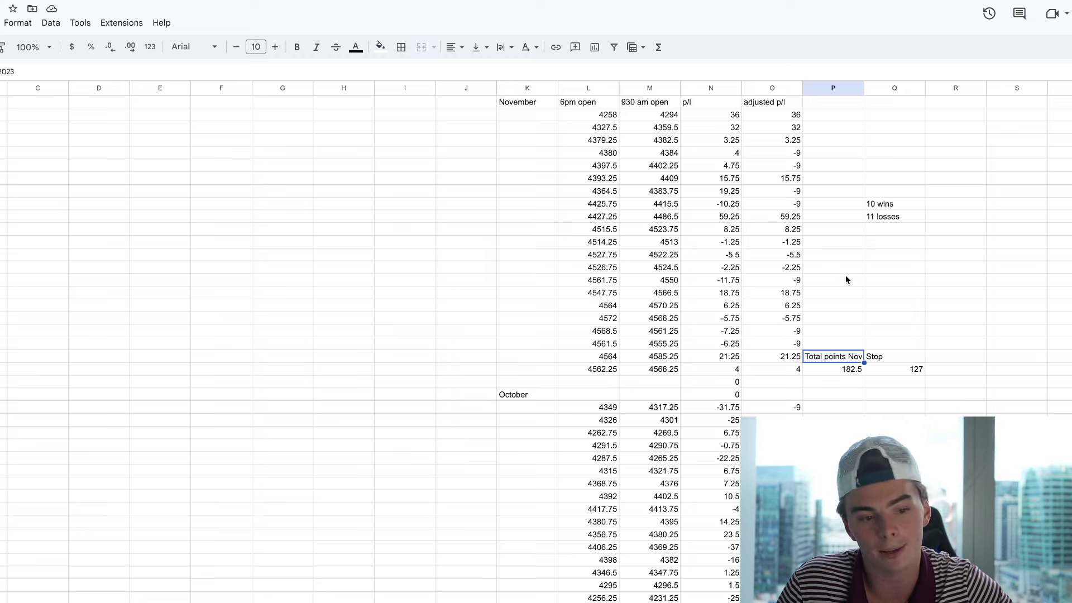
click(896, 353)
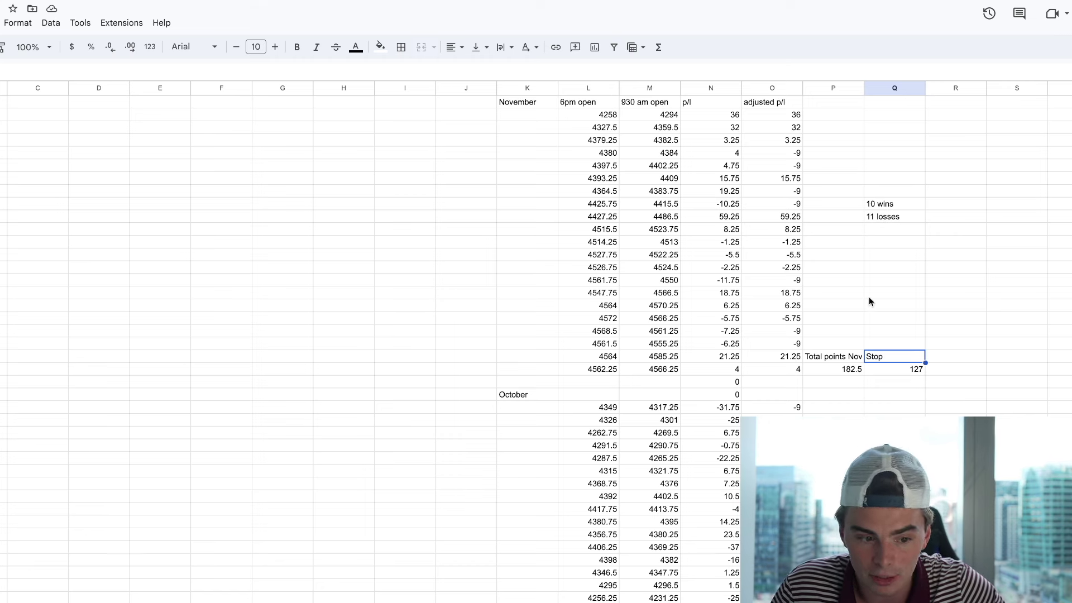
click(842, 292)
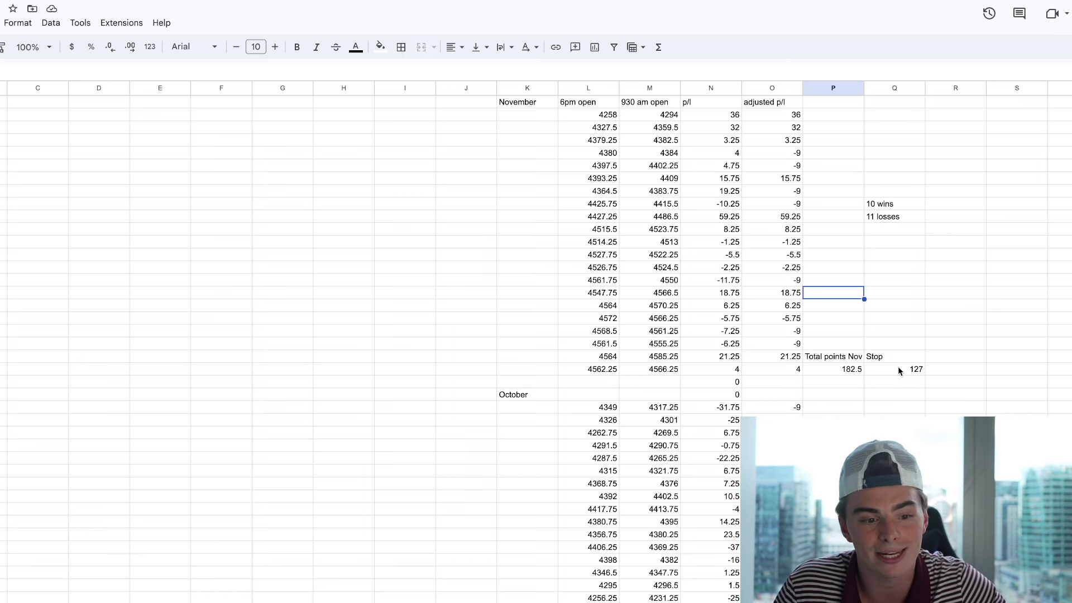
click(898, 368)
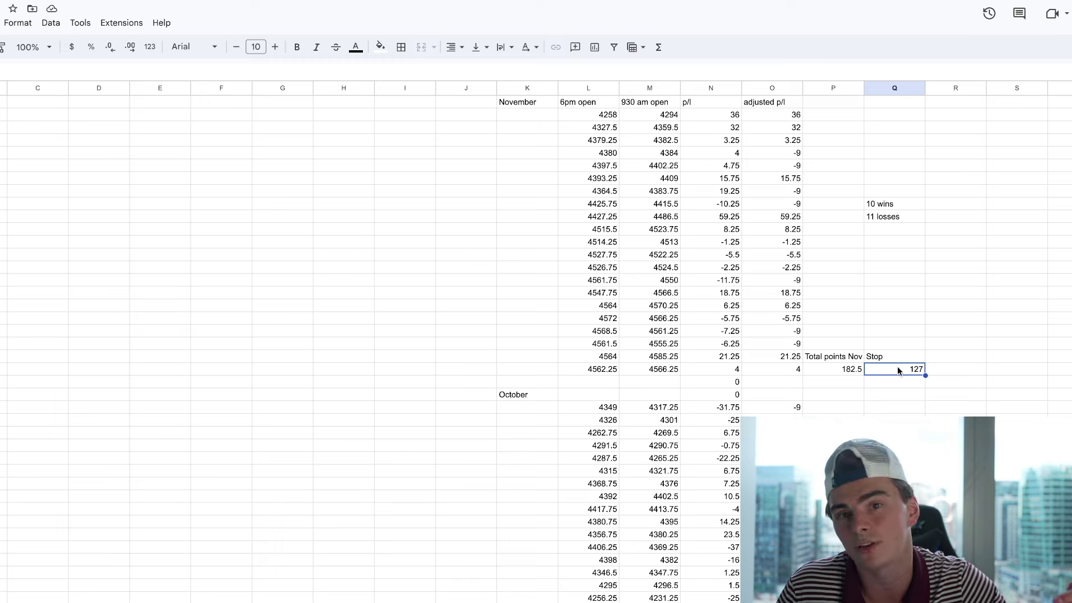
Review October's trades, wins and losses, and compare the unadjusted total with the sum using a 9 point stop
scroll(897, 366, down, 3)
scroll(874, 356, down, 1)
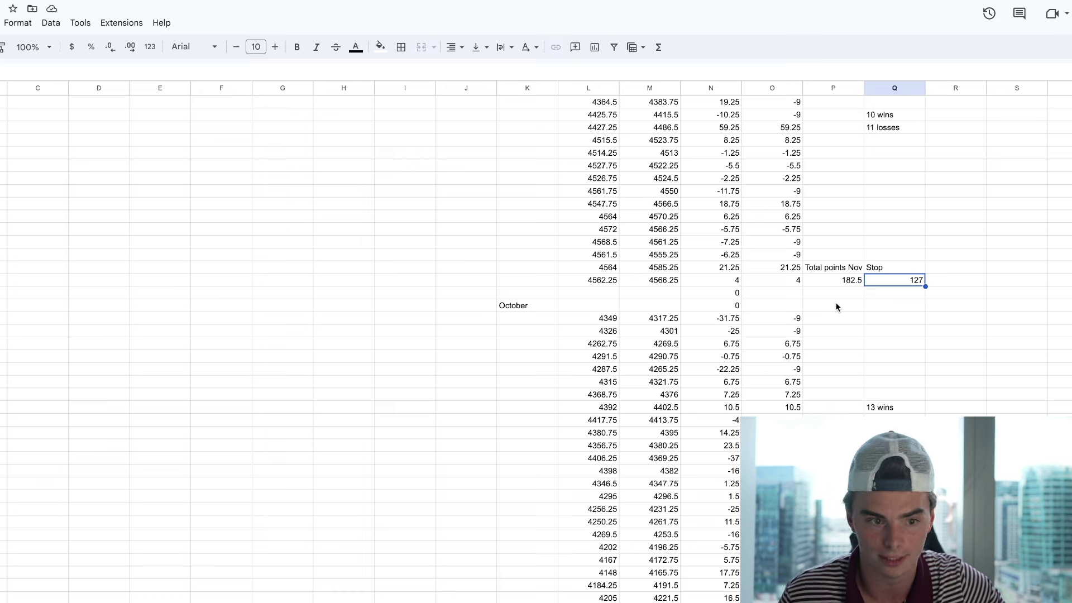
scroll(650, 257, down, 1)
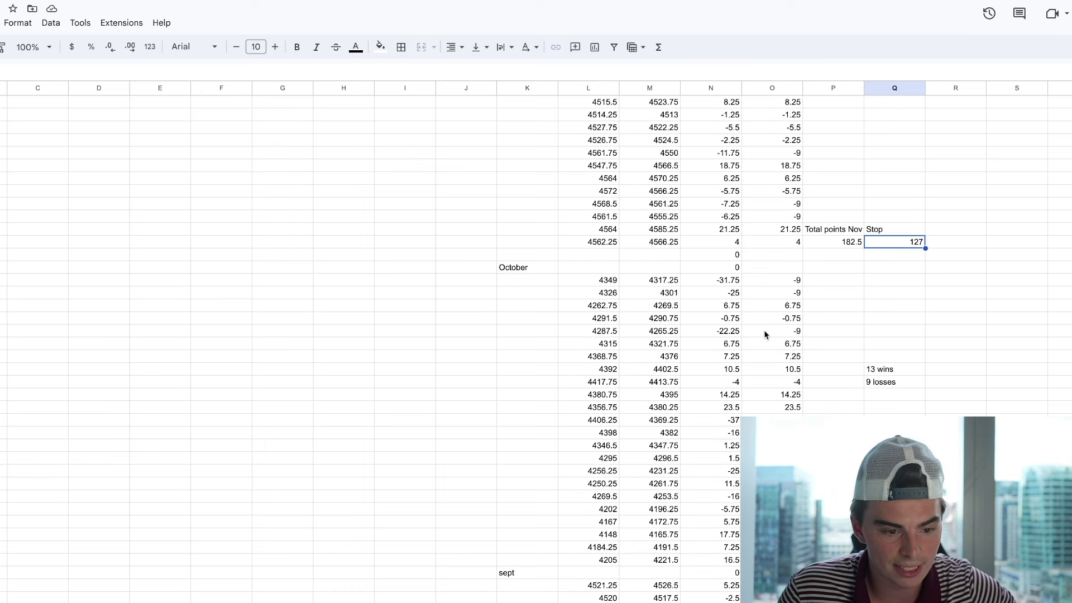
click(833, 319)
scroll(838, 323, down, 1)
scroll(824, 351, down, 1)
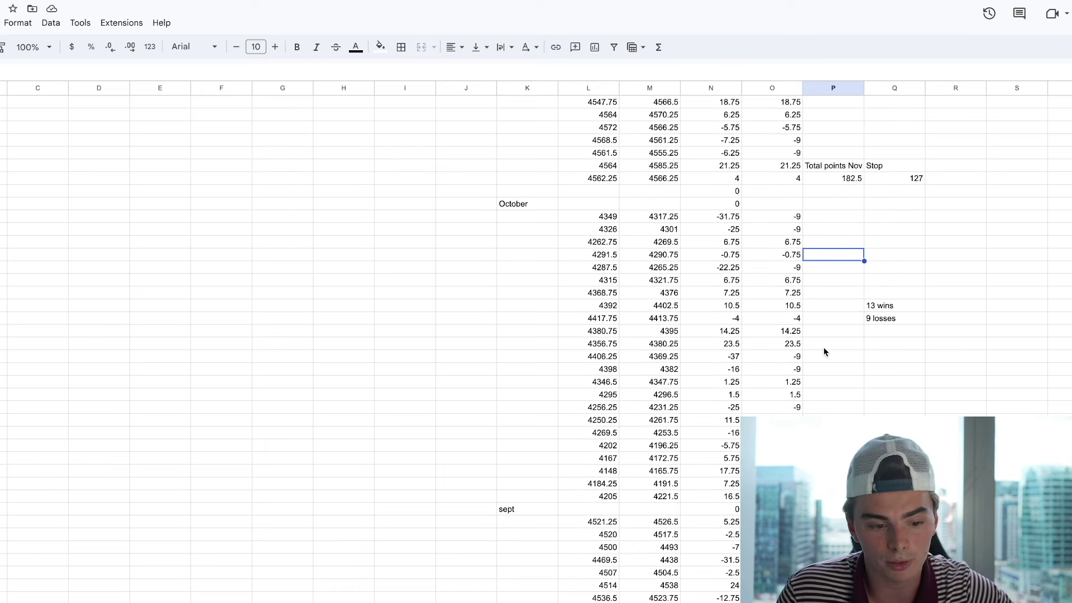
scroll(824, 352, down, 3)
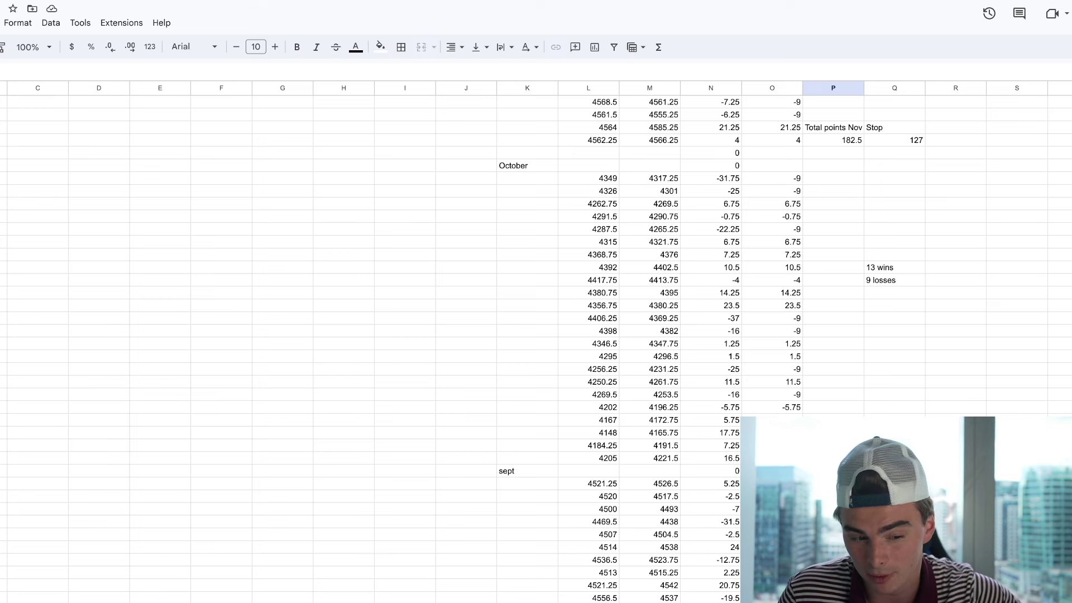
key(Right)
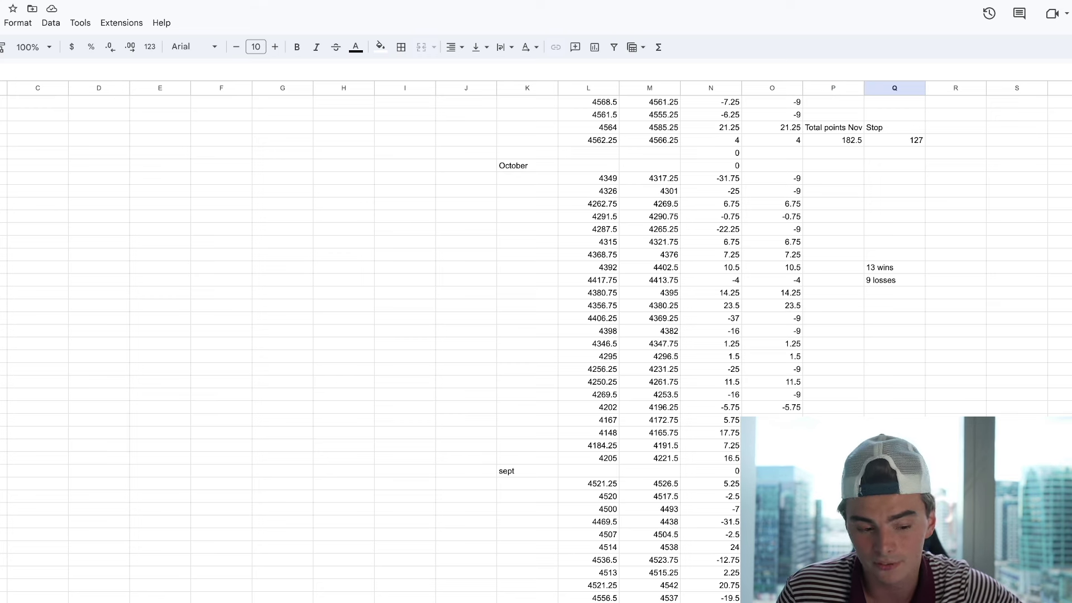
scroll(783, 402, down, 1)
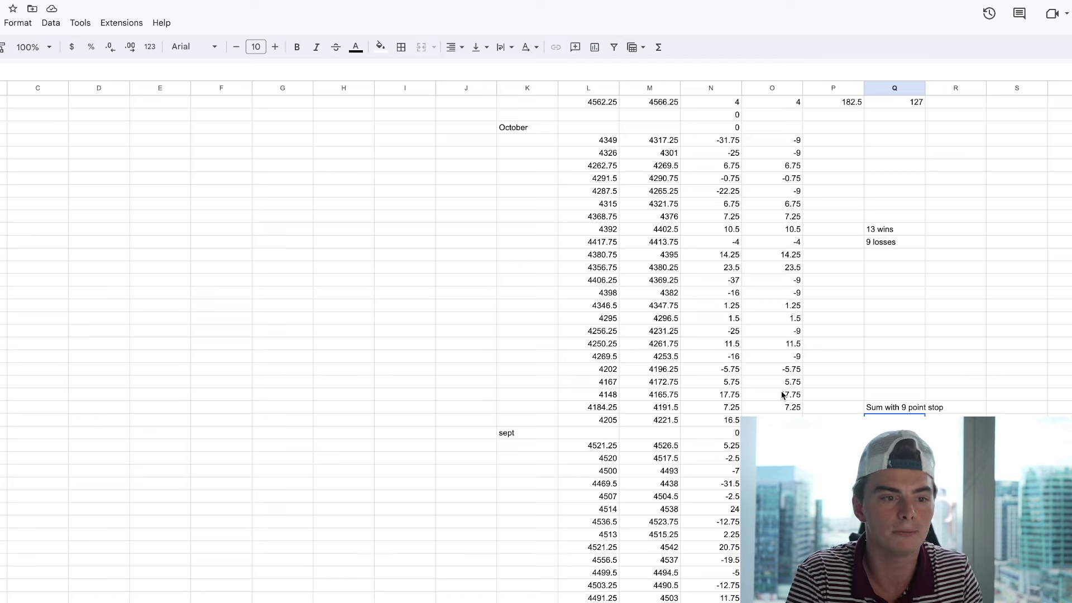
scroll(578, 338, down, 1)
scroll(578, 338, down, 2)
scroll(578, 338, down, 2)
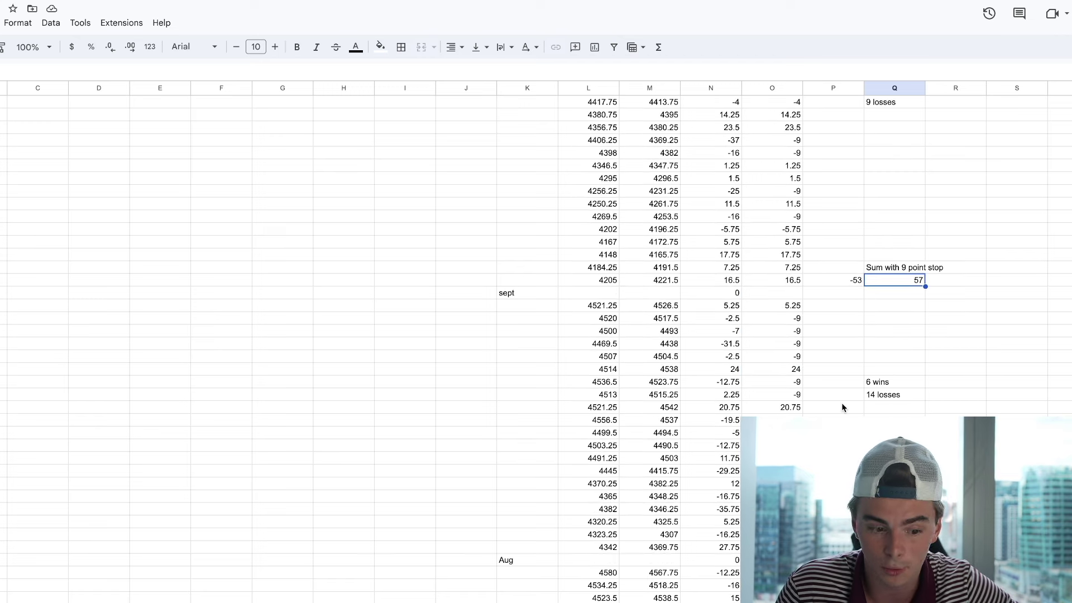
Examine the September and August trades, win and loss counts, and their no stop and 9 point stop totals
click(833, 420)
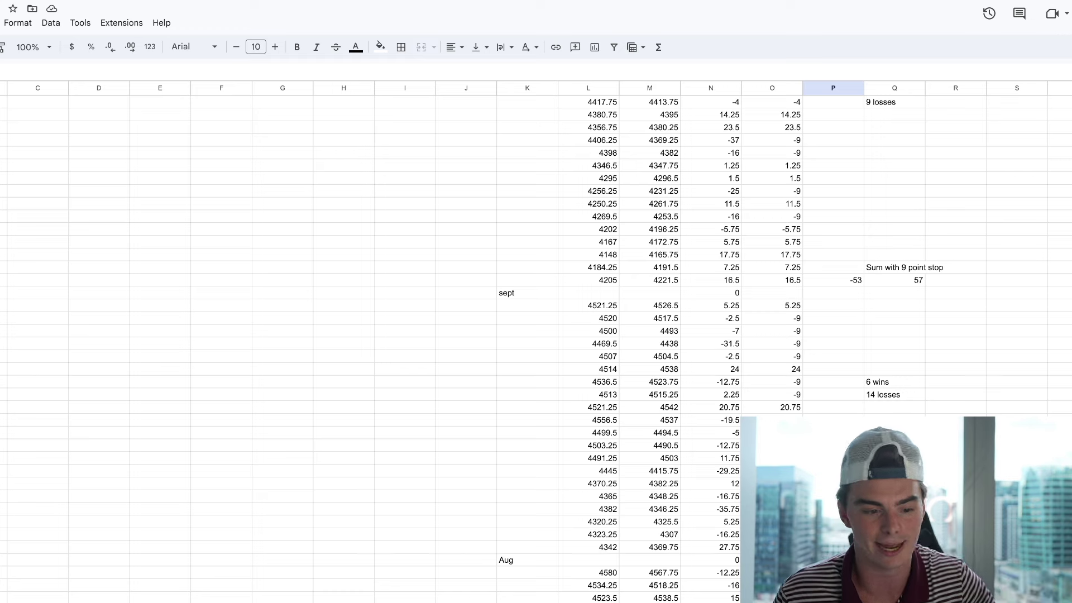
scroll(836, 399, down, 5)
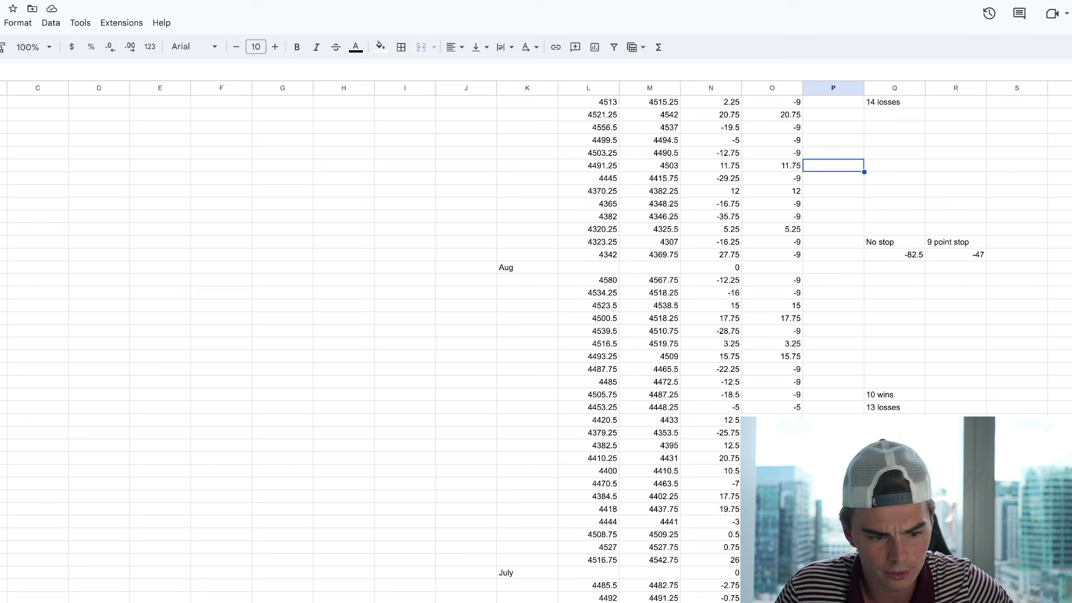
scroll(835, 399, down, 1)
scroll(803, 372, down, 1)
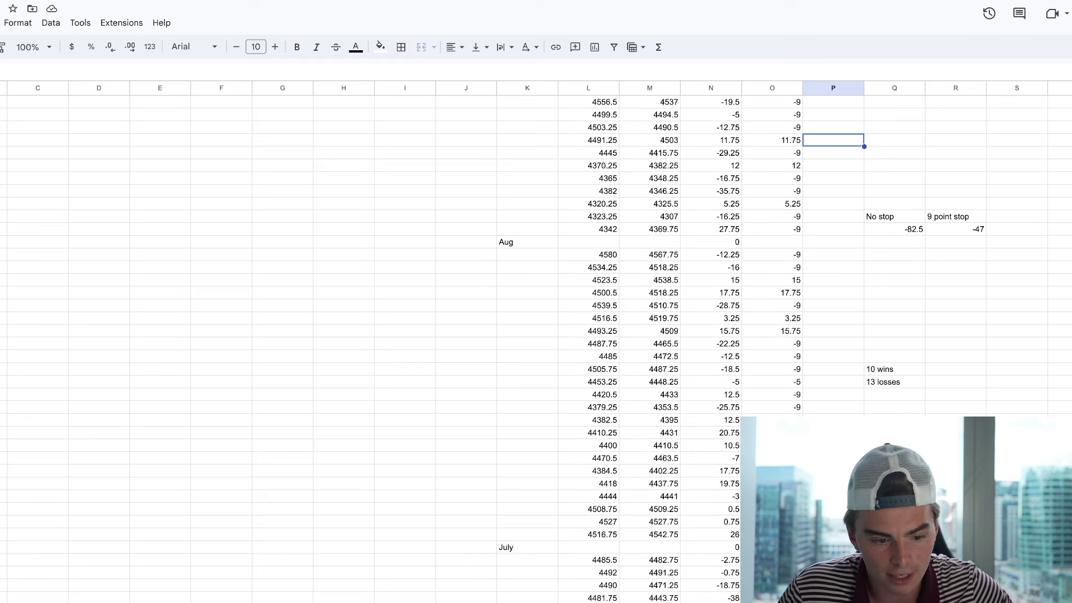
click(956, 445)
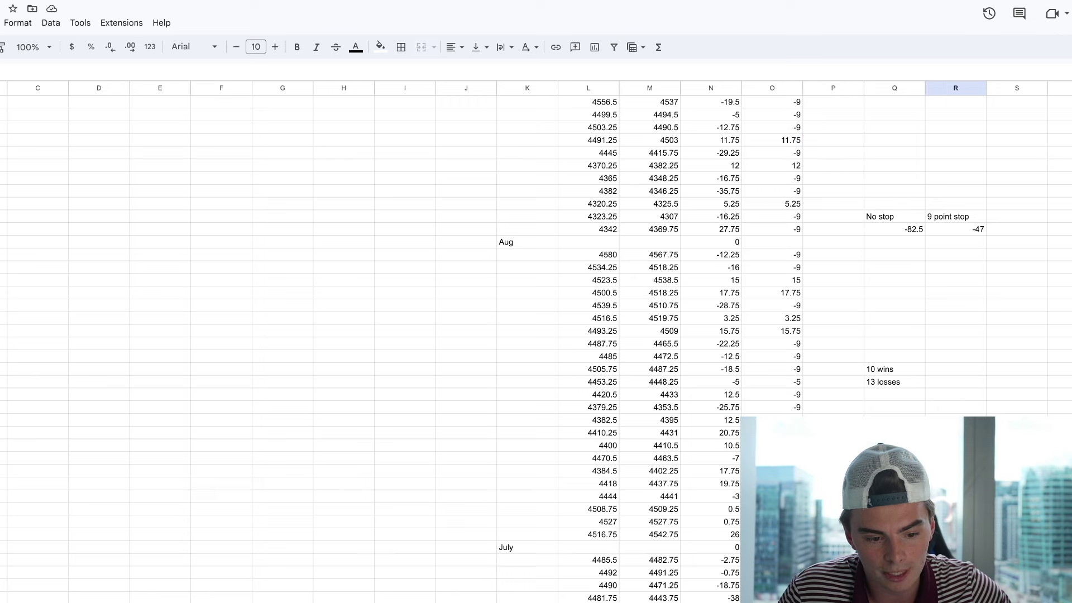
click(895, 446)
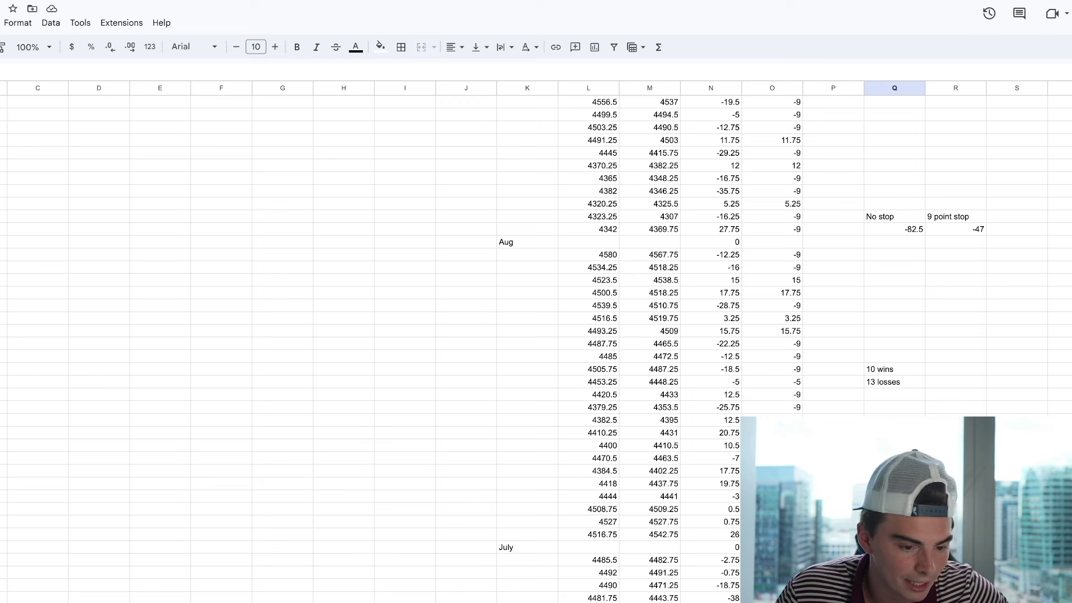
scroll(614, 346, down, 8)
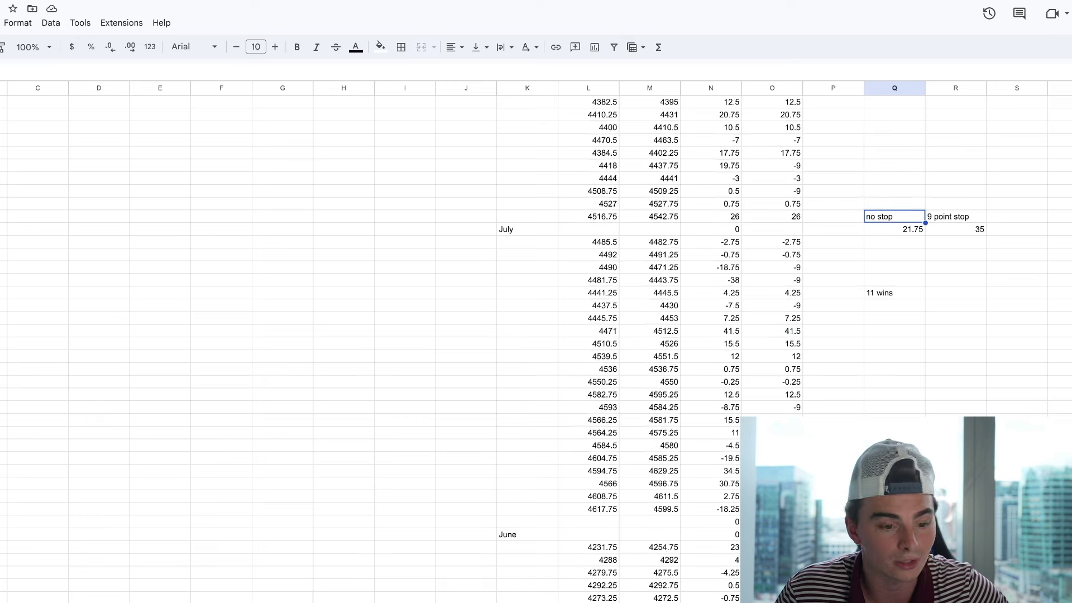
scroll(840, 306, down, 1)
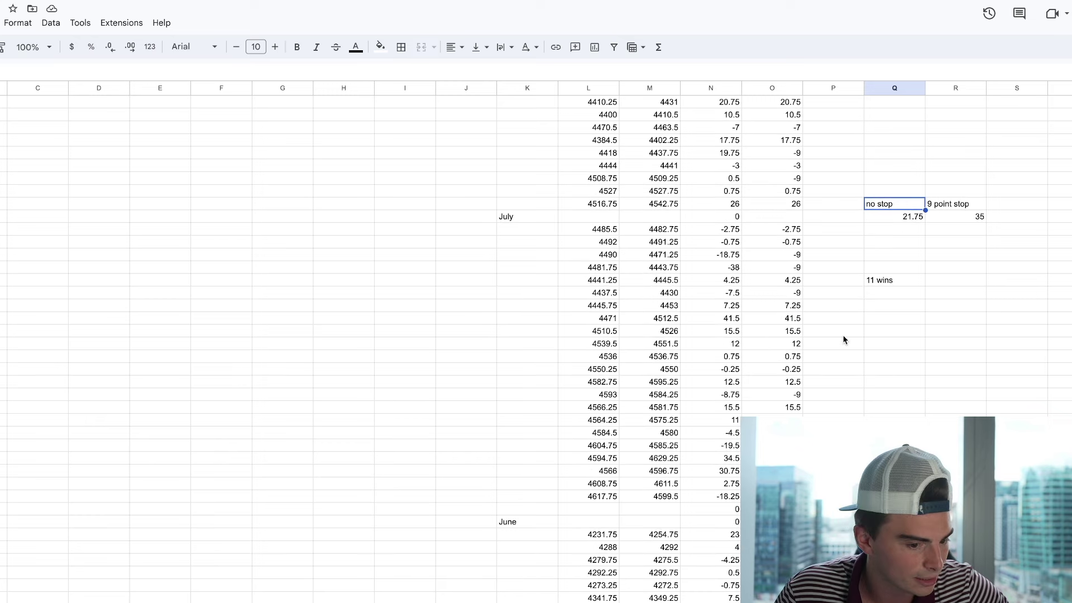
Review the July and June trade results and compare each month's no stop total with its stop total
scroll(844, 339, down, 2)
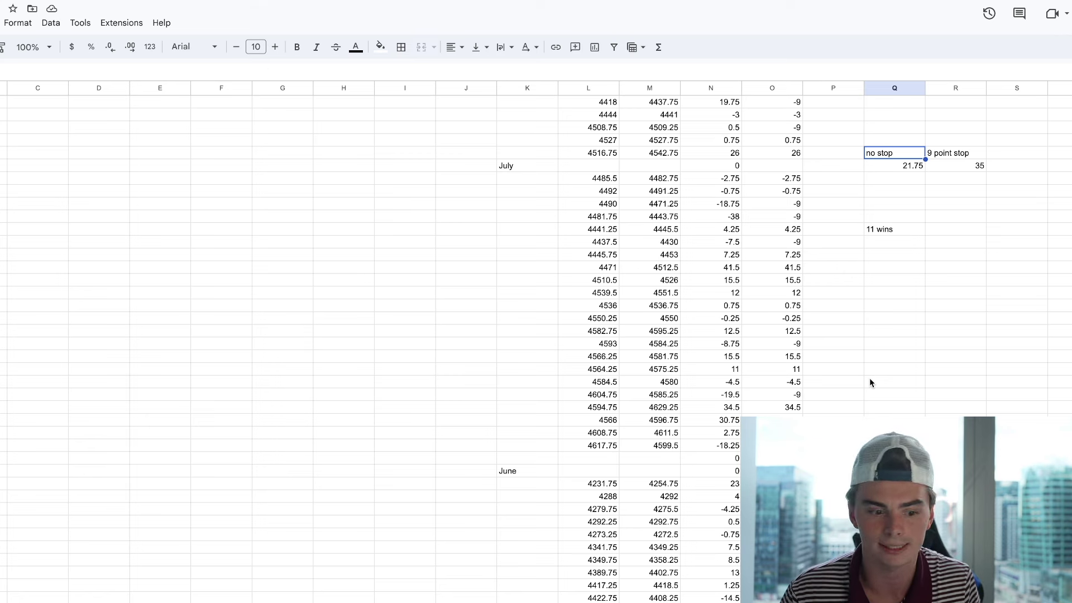
scroll(706, 324, down, 5)
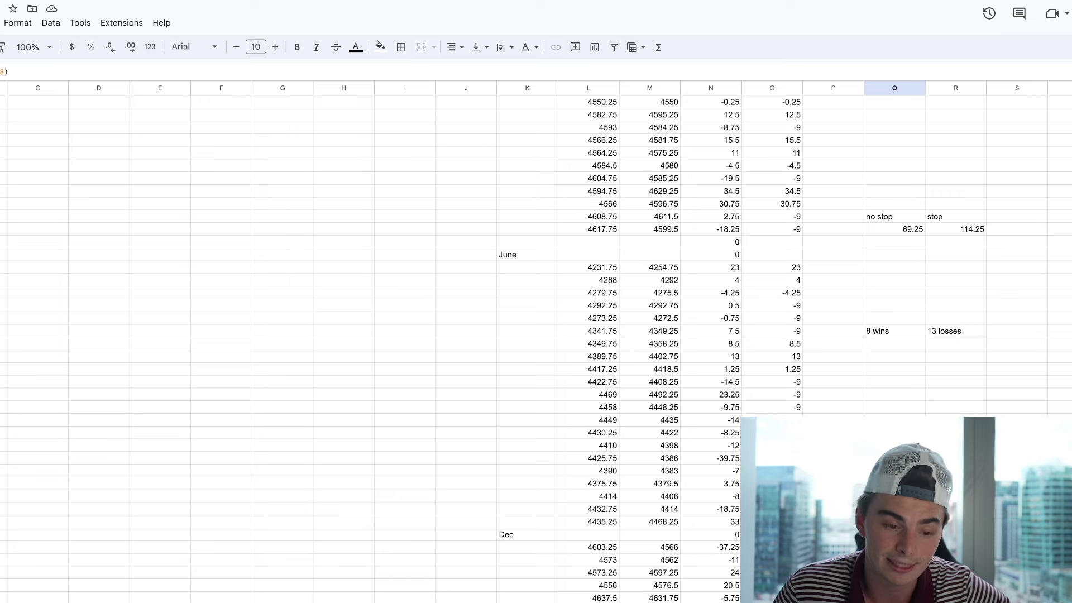
key(Tab)
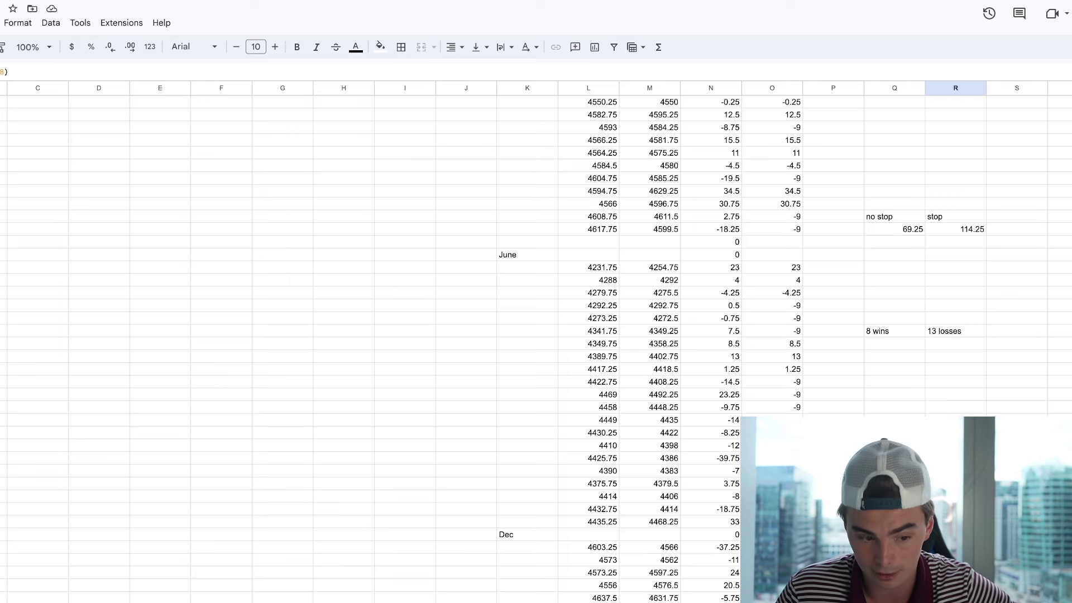
scroll(839, 372, down, 1)
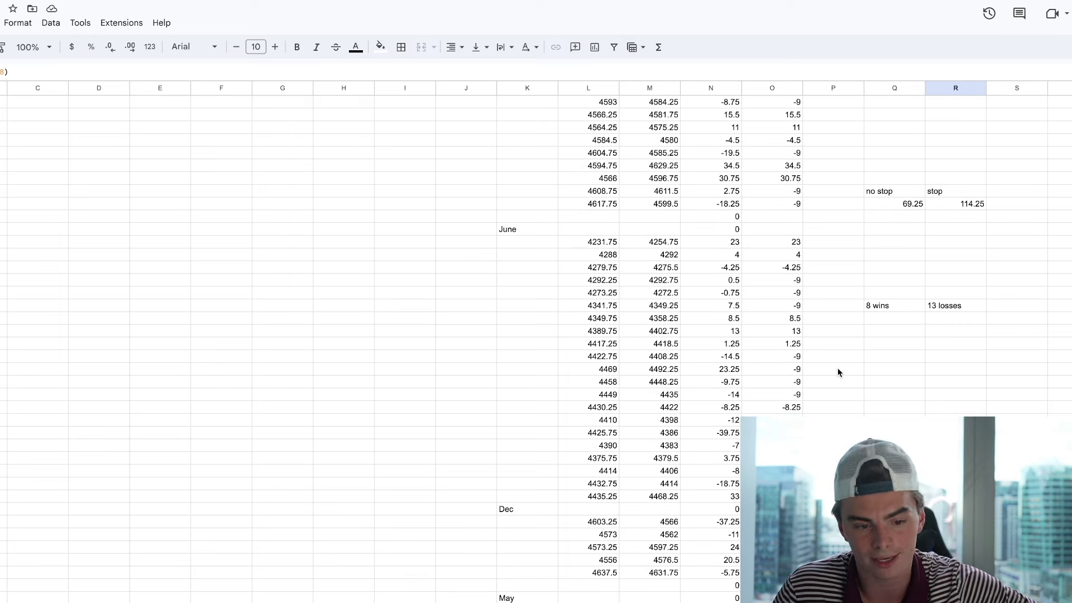
scroll(838, 372, down, 10)
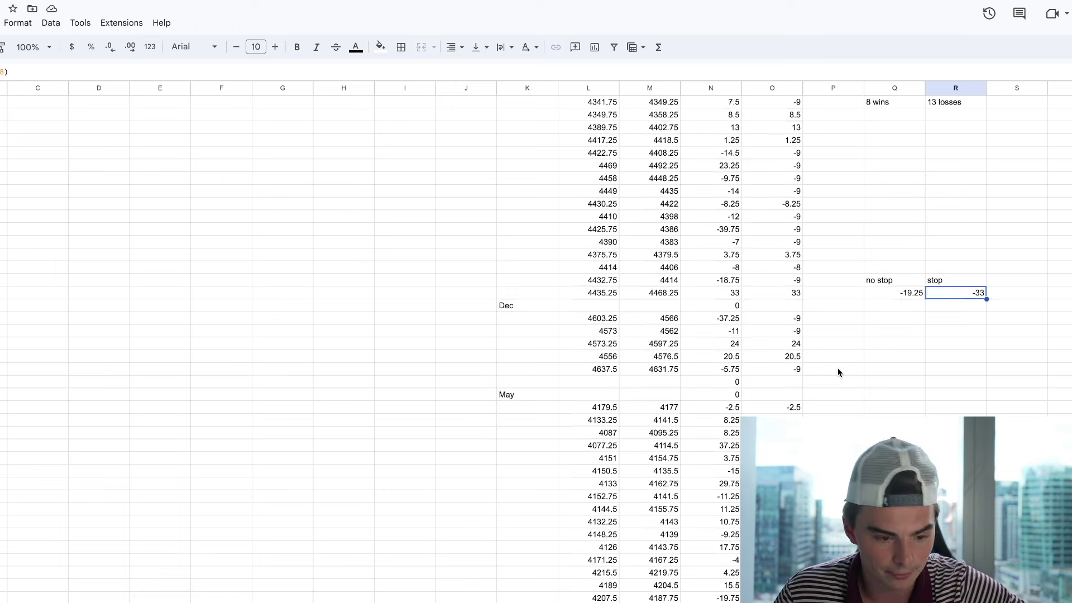
Examine the May and April win and loss counts and compare their no stop and stop totals
scroll(838, 372, down, 3)
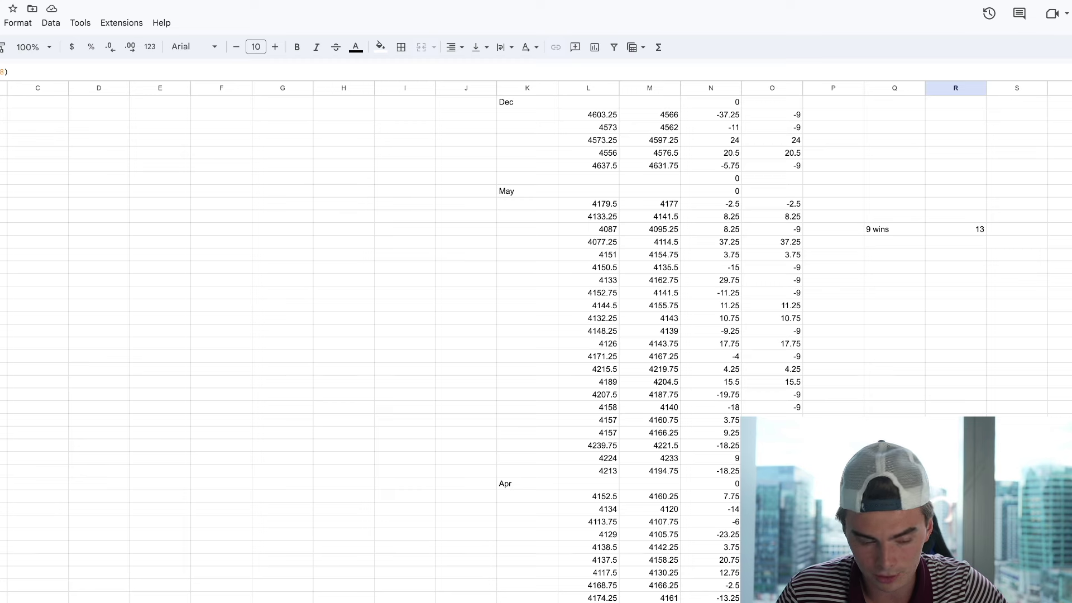
key(Left)
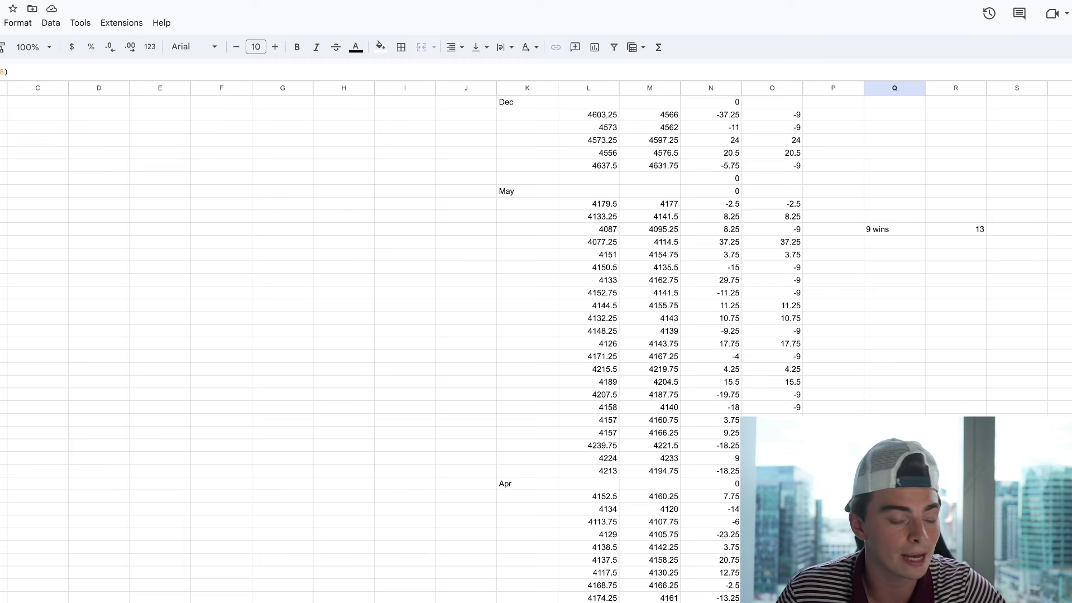
scroll(726, 346, down, 5)
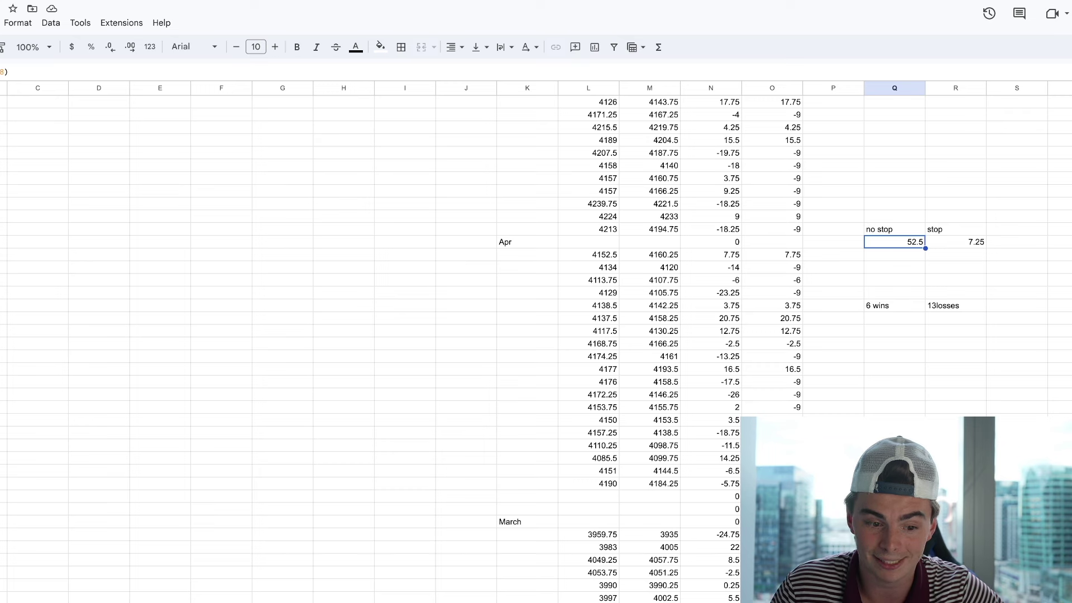
key(Right)
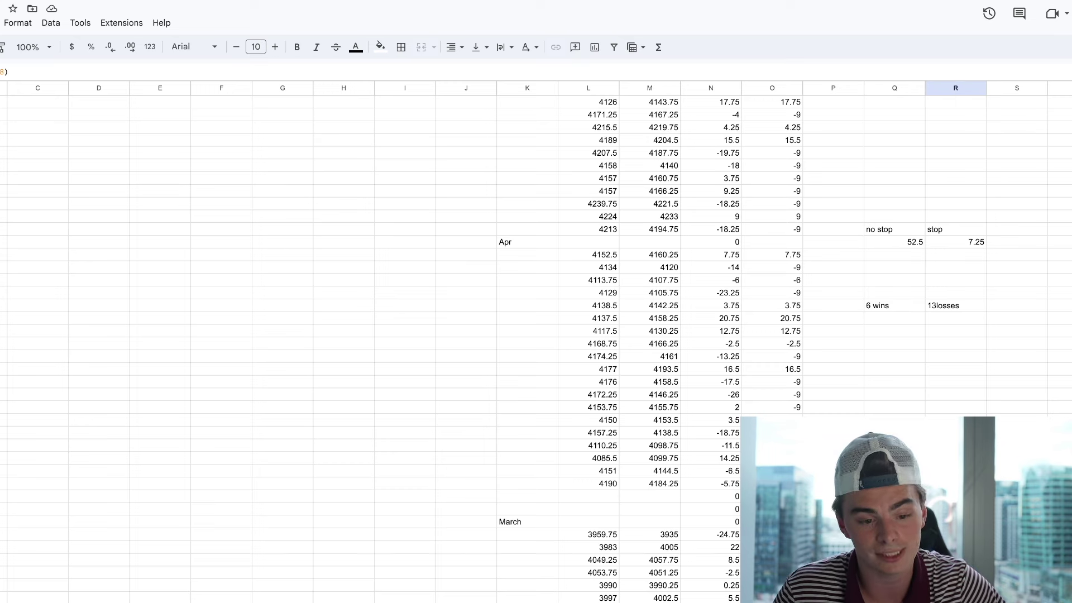
scroll(809, 381, down, 1)
scroll(809, 381, down, 6)
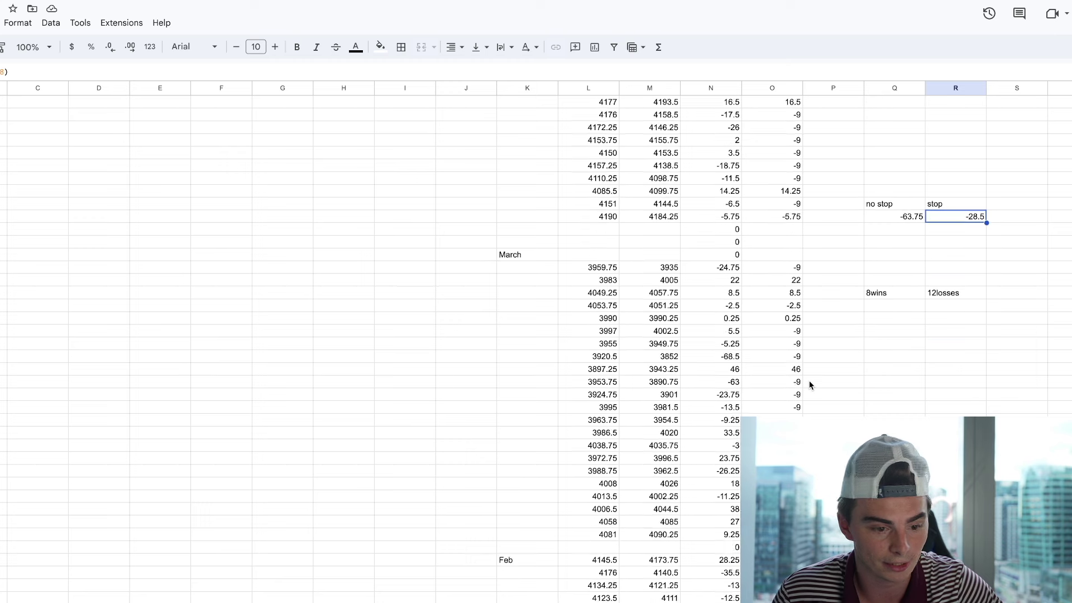
Compare the March and February totals with and without the stop, and continue to the January trades
click(895, 140)
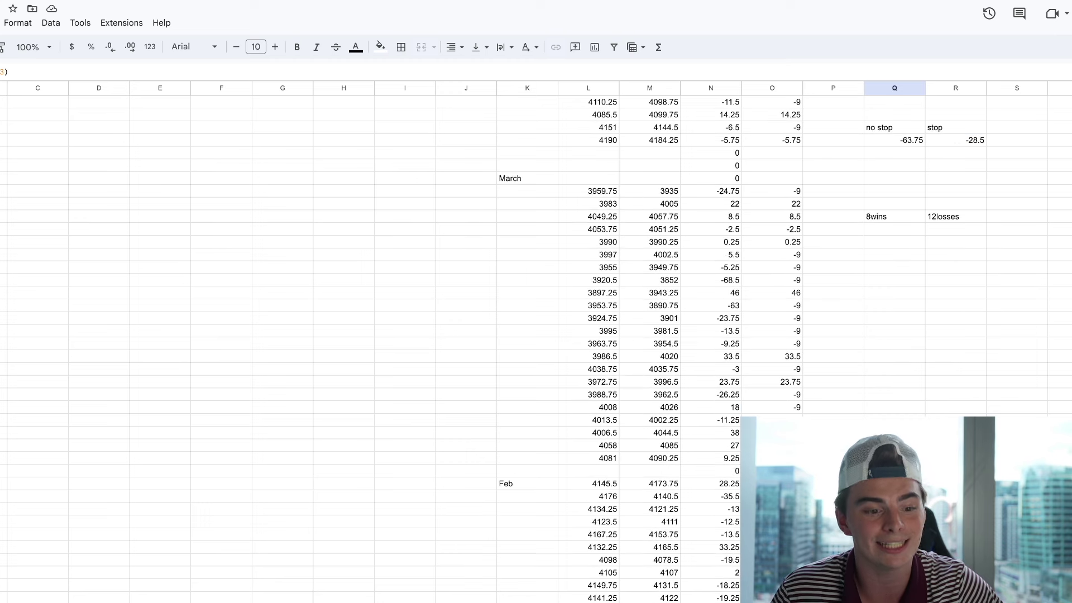
key(Left)
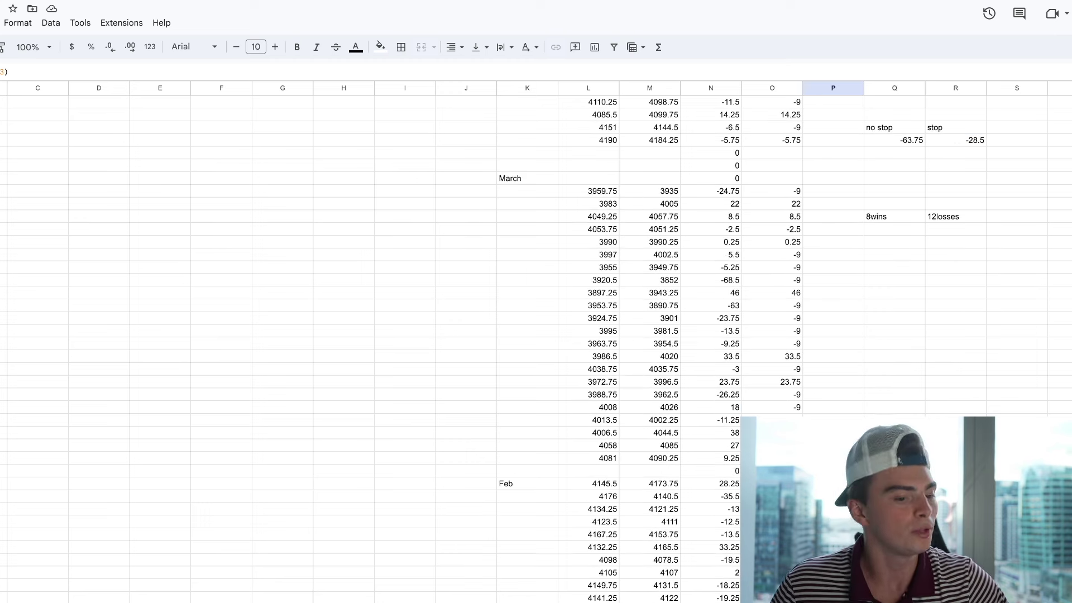
scroll(615, 335, down, 7)
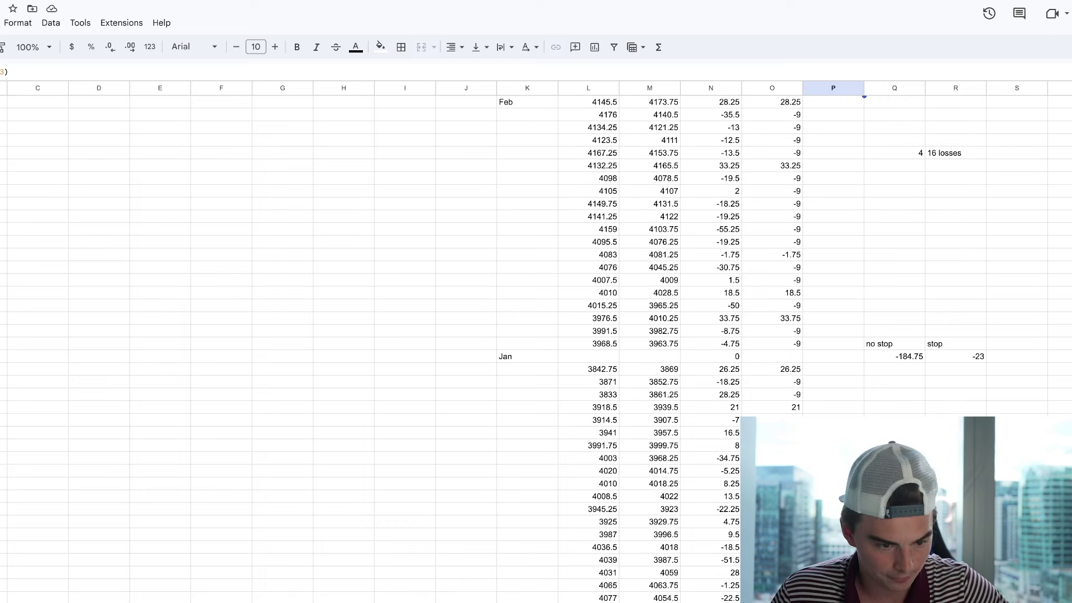
click(834, 102)
key(Up)
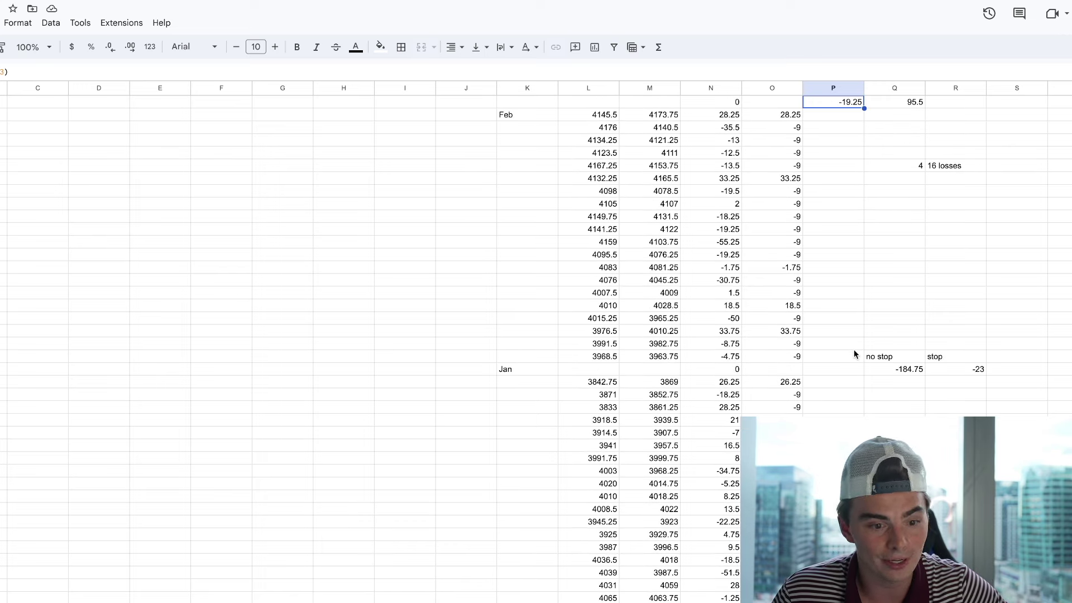
click(892, 371)
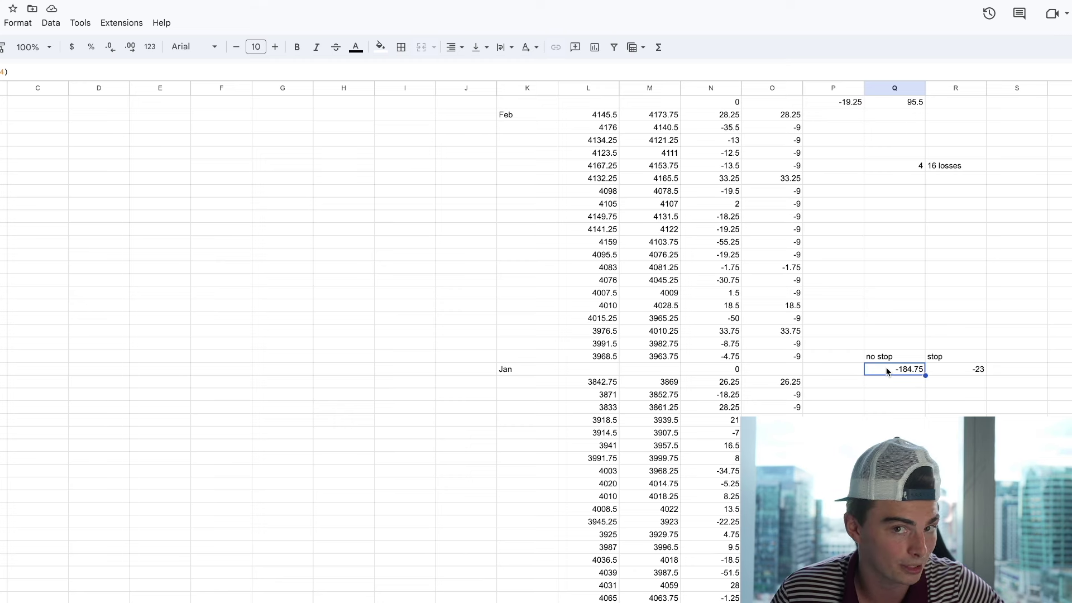
click(966, 370)
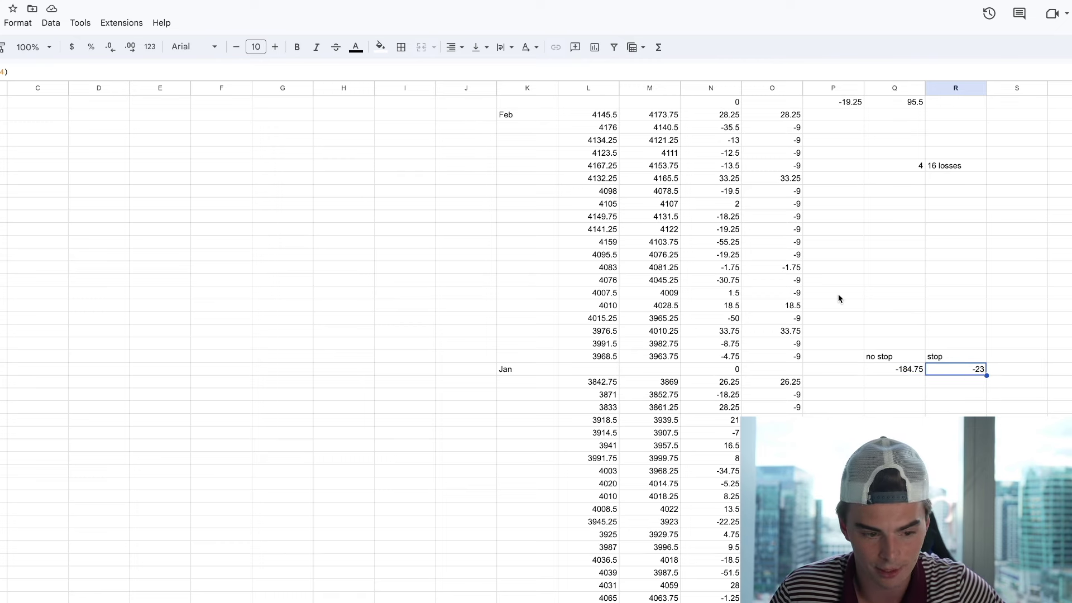
scroll(839, 294, down, 5)
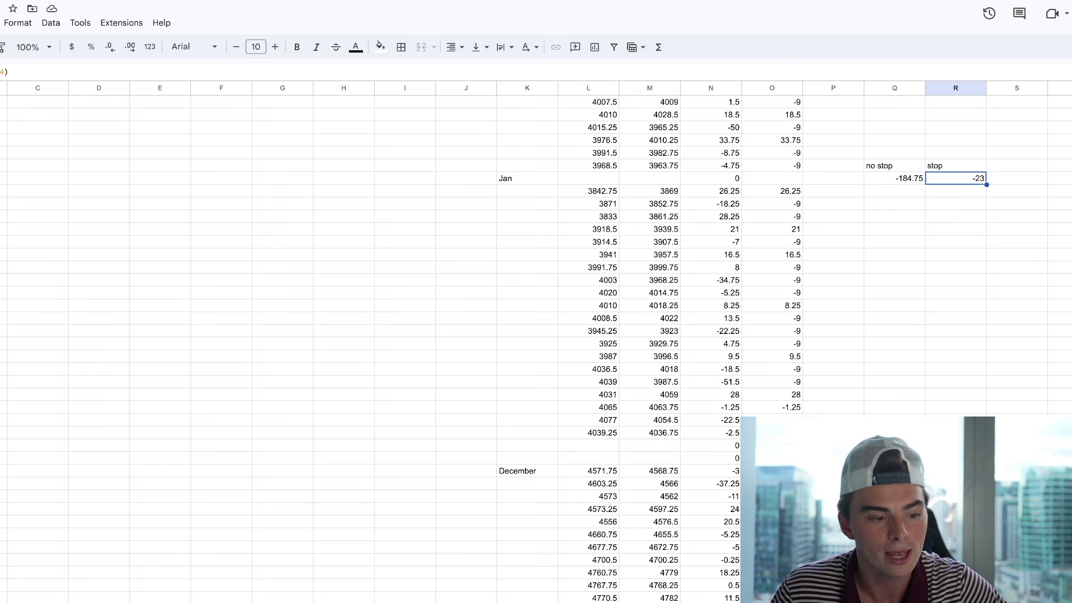
Compare the January no stop and stop totals, and do the same for the December totals
click(955, 471)
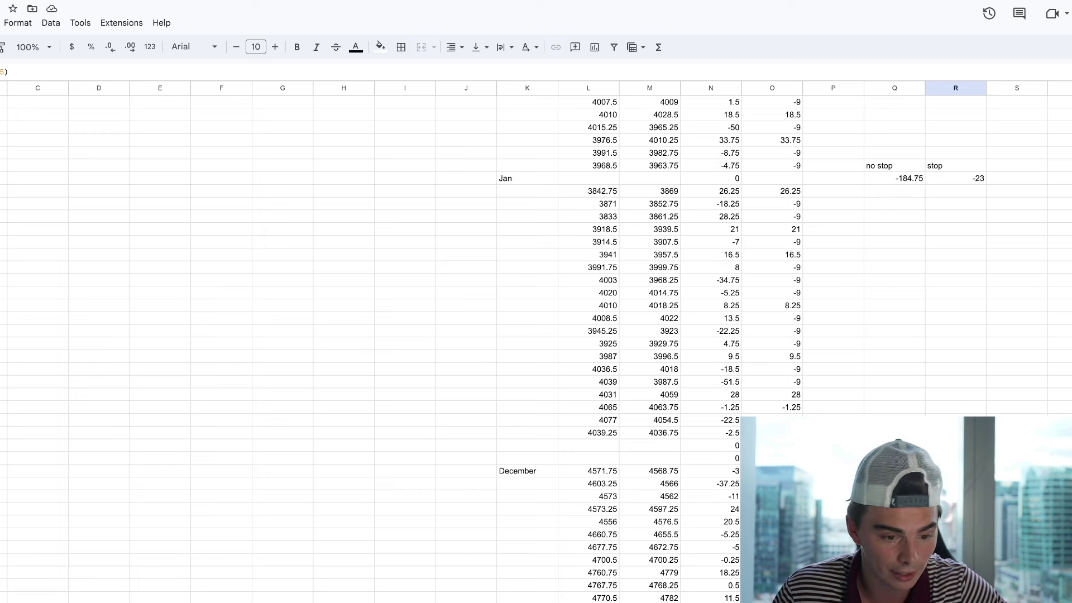
key(Left)
scroll(856, 378, down, 5)
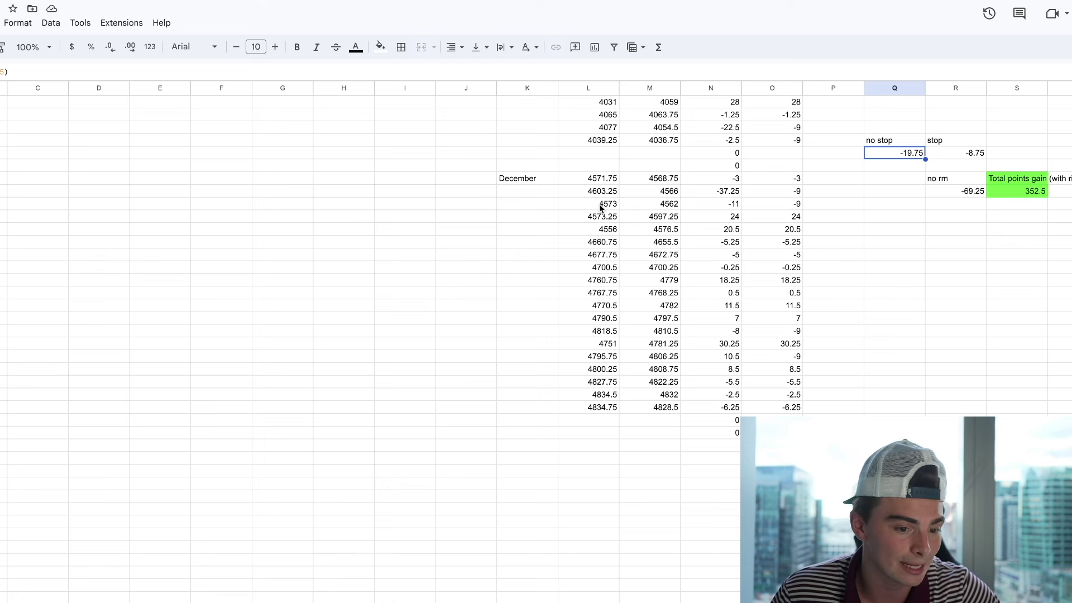
key(ctrl+Down)
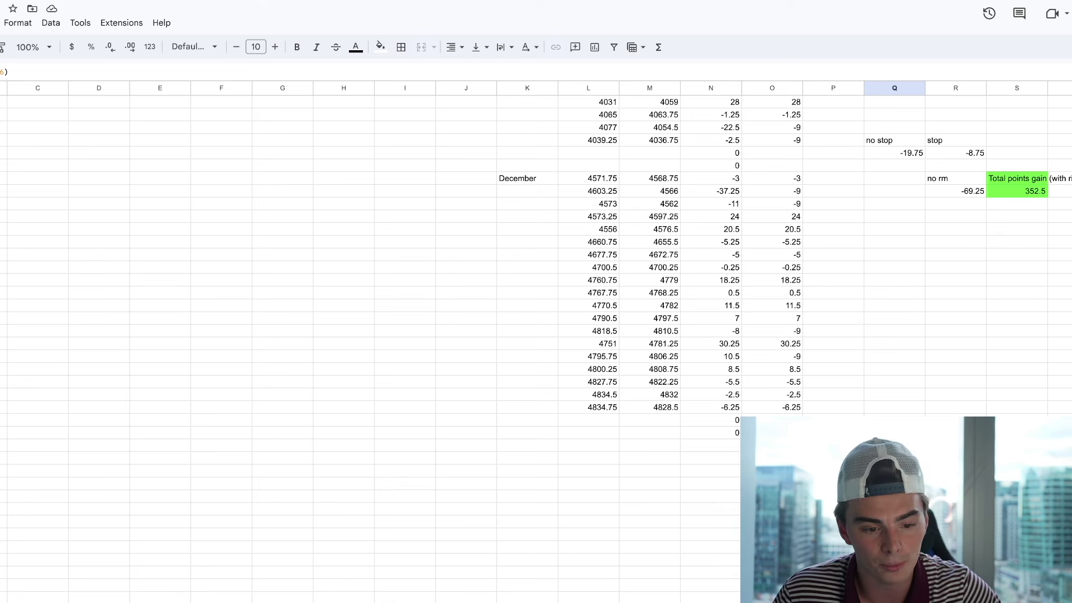
key(Right)
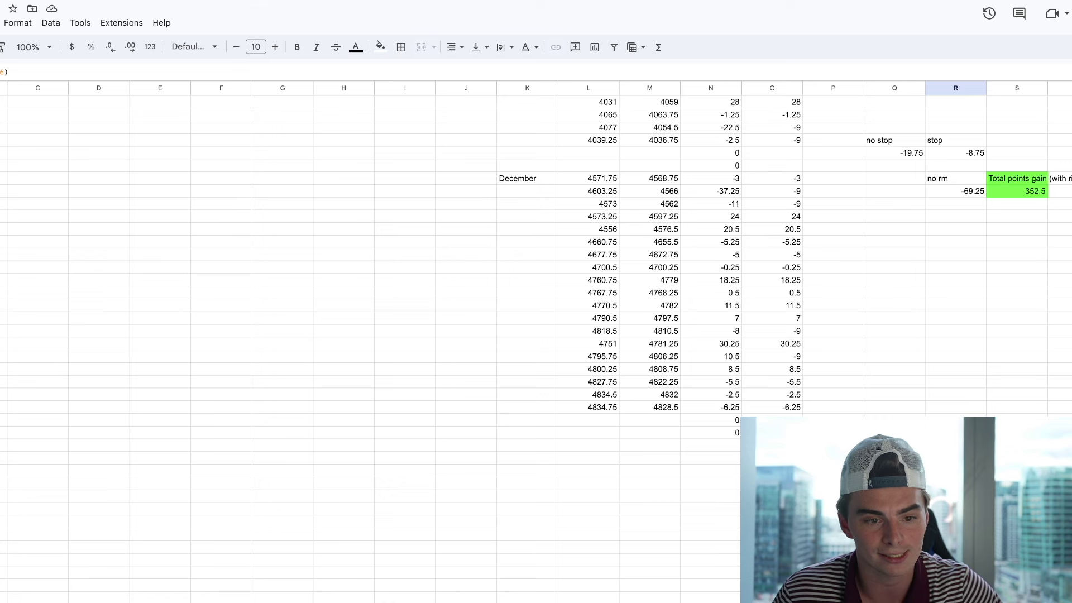
Inspect the overall "no rm" total and the green "Total points gain" total with risk management, including their summing formulas
click(943, 192)
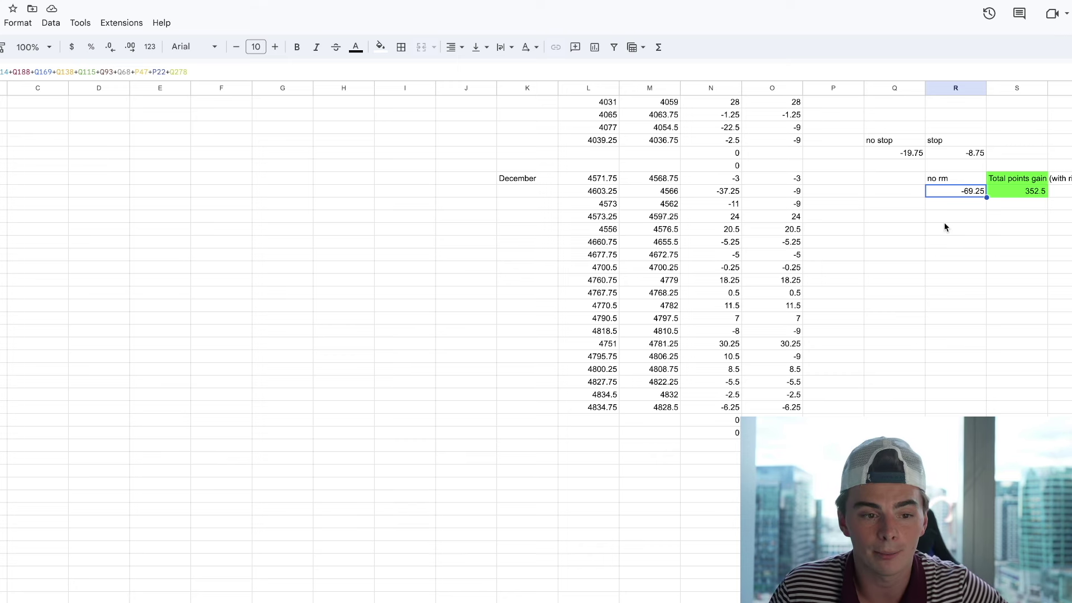
scroll(1003, 241, up, 1)
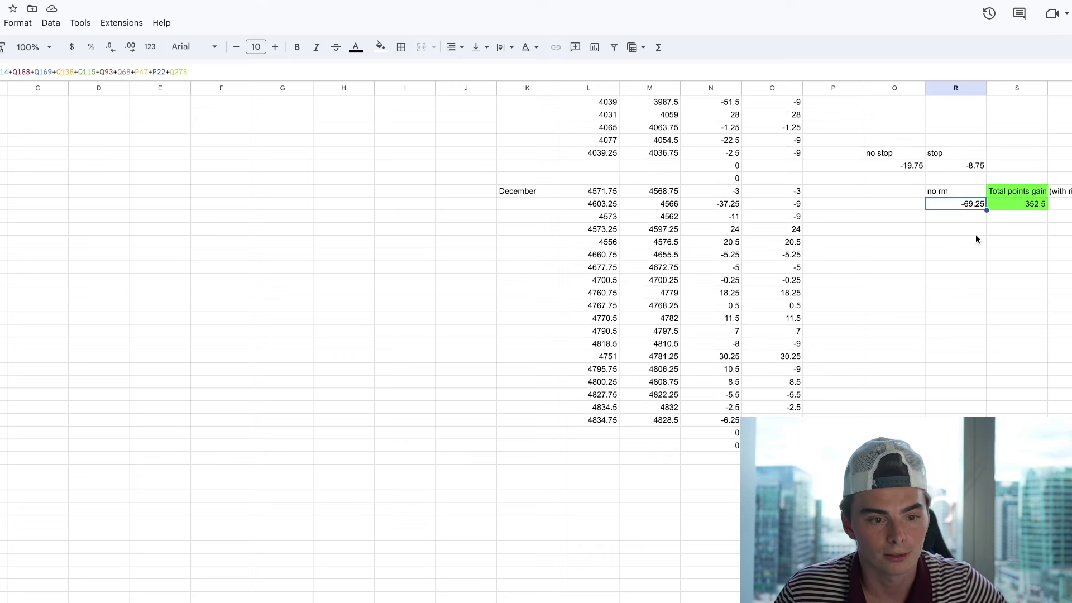
click(1011, 205)
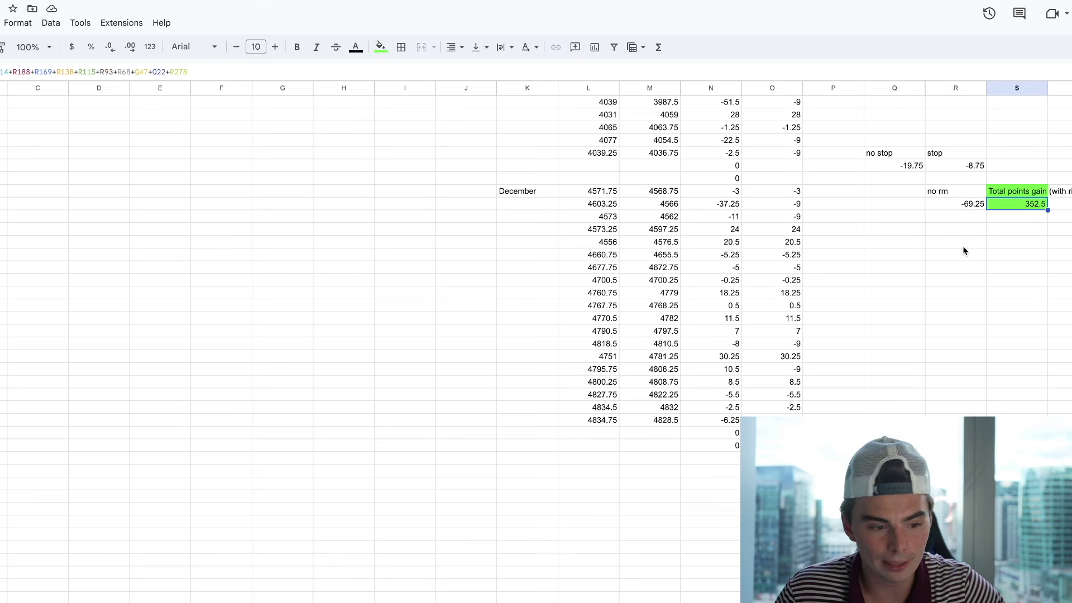